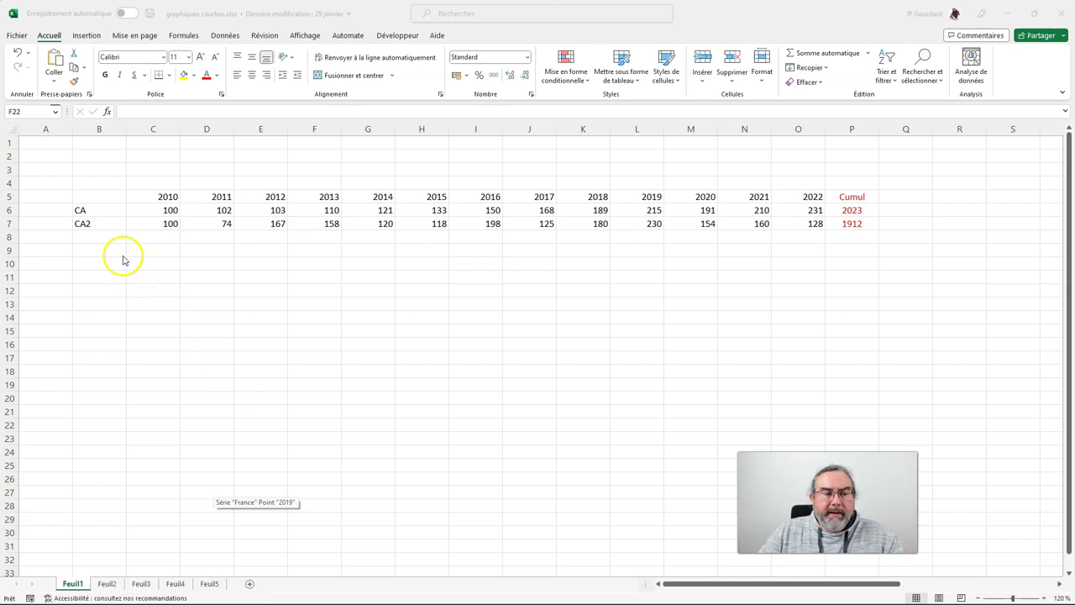
Select the years and CA values in B5:O6 and pick the recommended Courbe line chart.
click(93, 203)
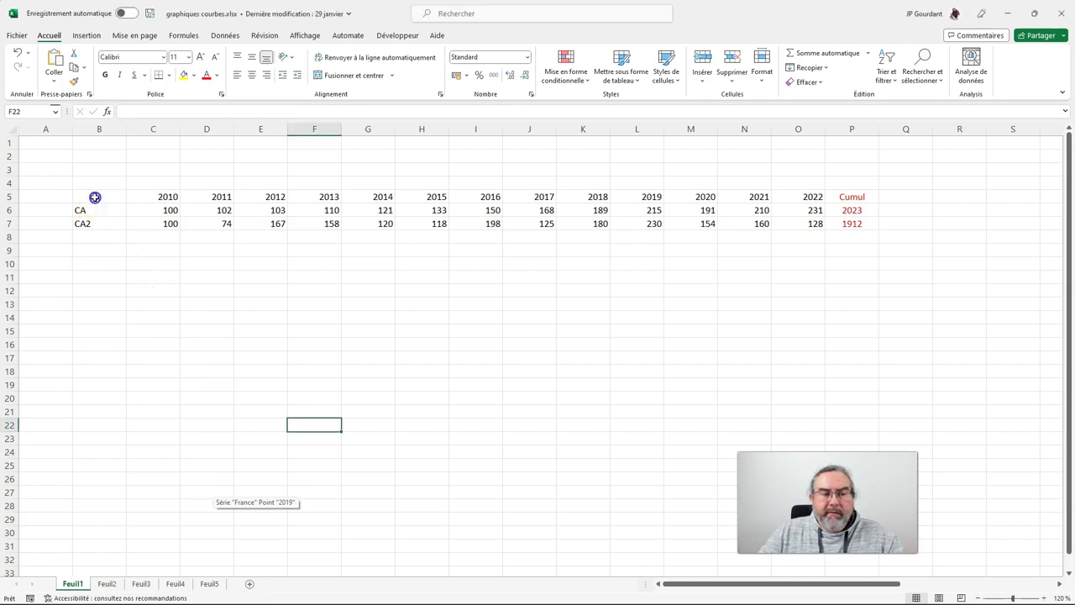
click(101, 198)
drag(100, 198, 793, 208)
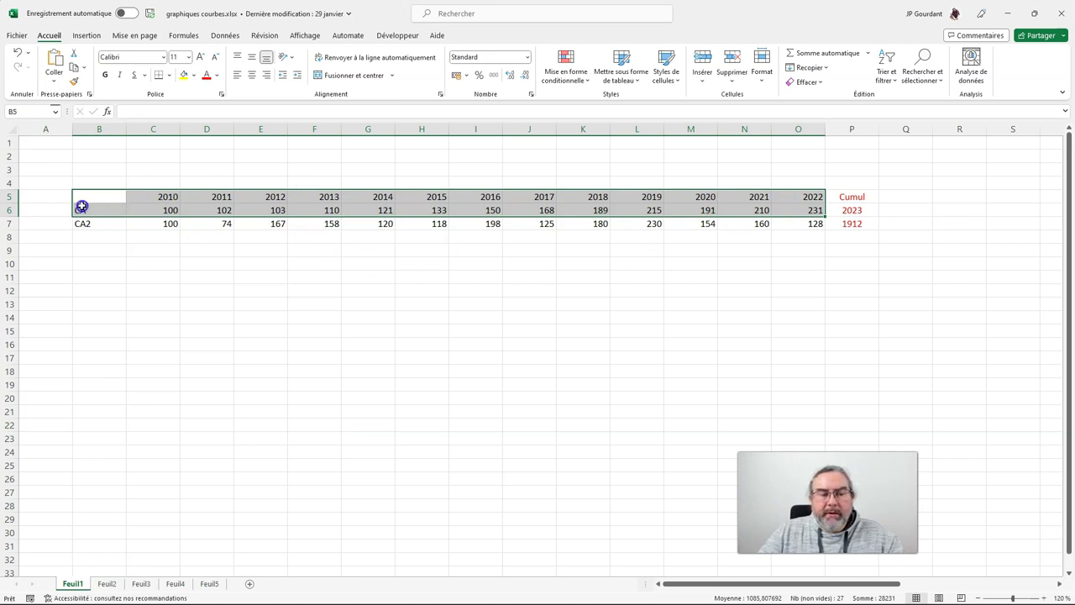
click(85, 35)
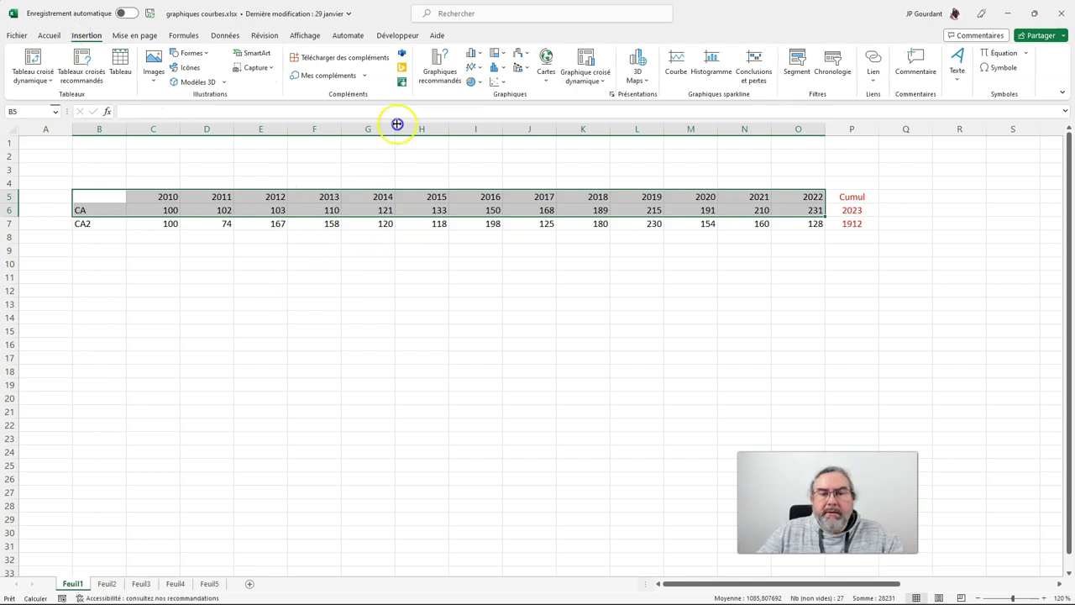
click(439, 67)
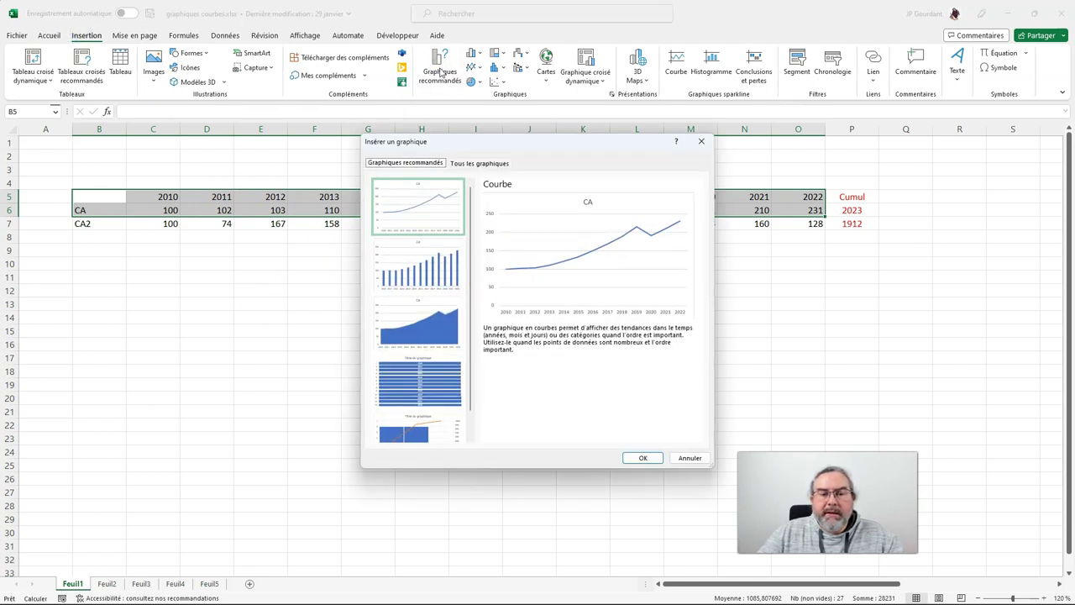
click(432, 202)
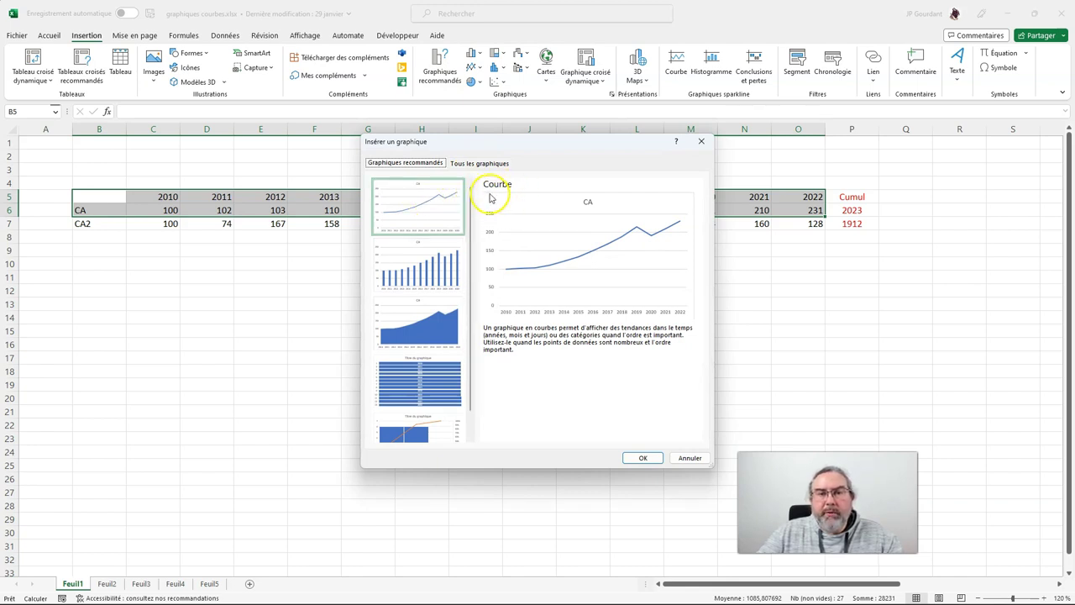
Insert the CA line chart and move it under columns B–G.
click(644, 458)
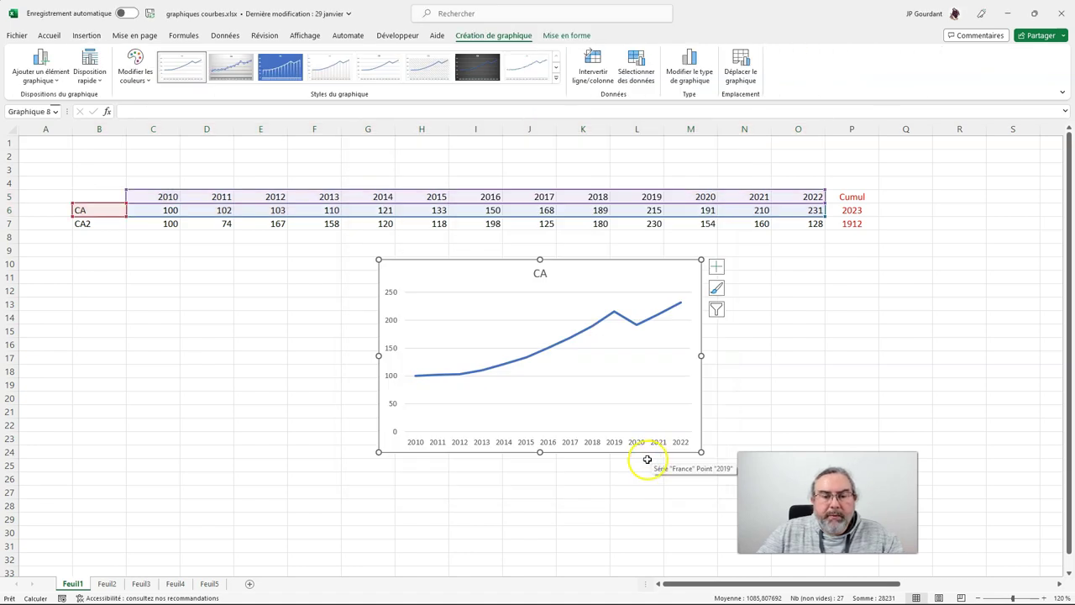
drag(473, 276, 179, 276)
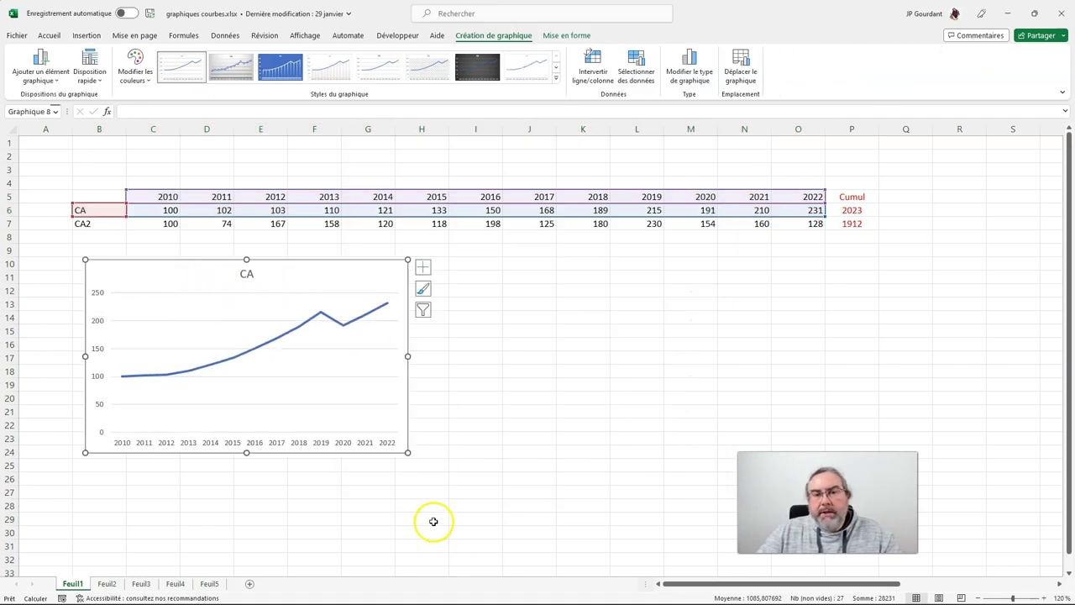
click(485, 491)
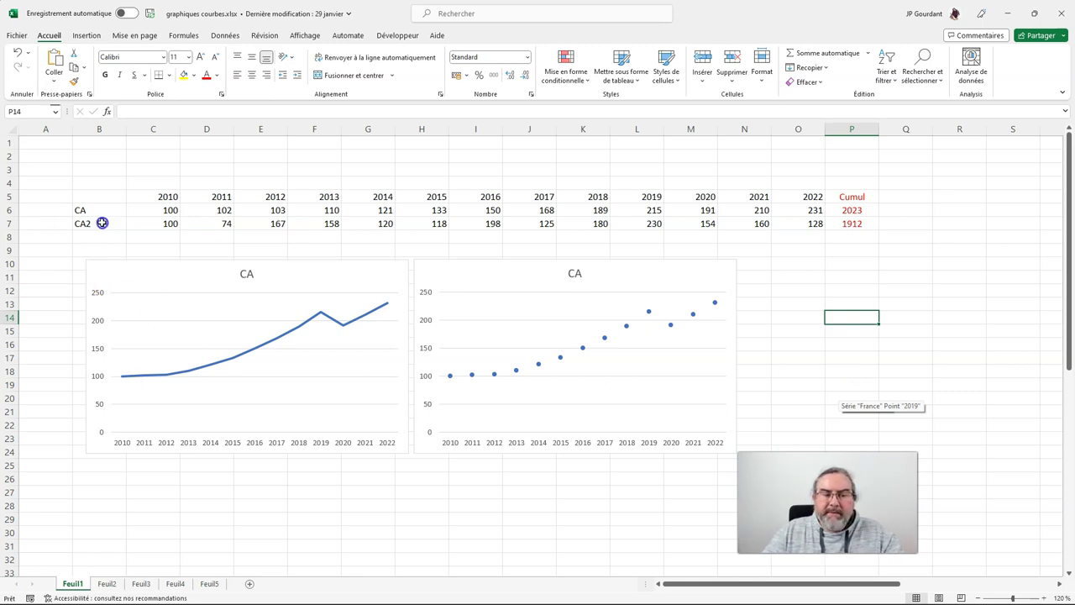
Paste a copy of the CA chart at cell I10 with Ctrl+V.
scroll(526, 526, down, 1)
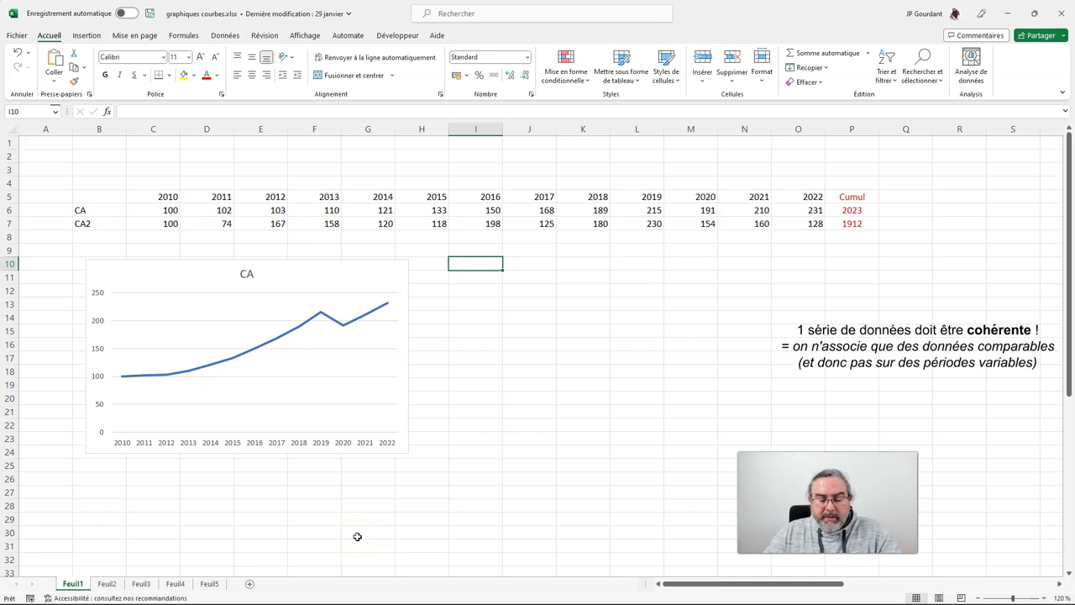
key(ctrl+v)
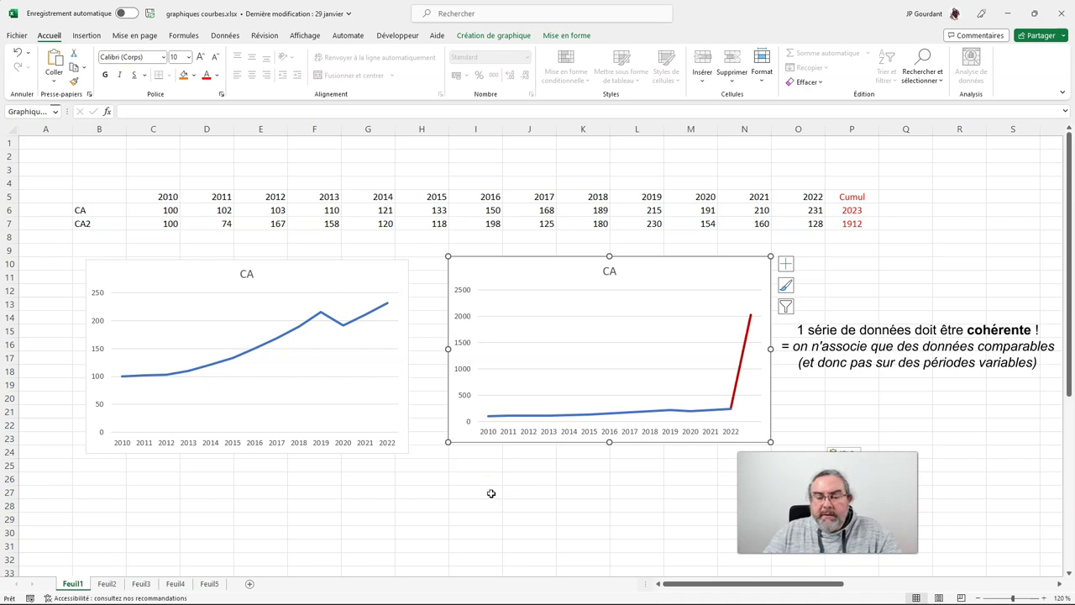
Check the Cumul cells P4:P7 and the spiked chart's series, then remove the spiked copy.
click(865, 326)
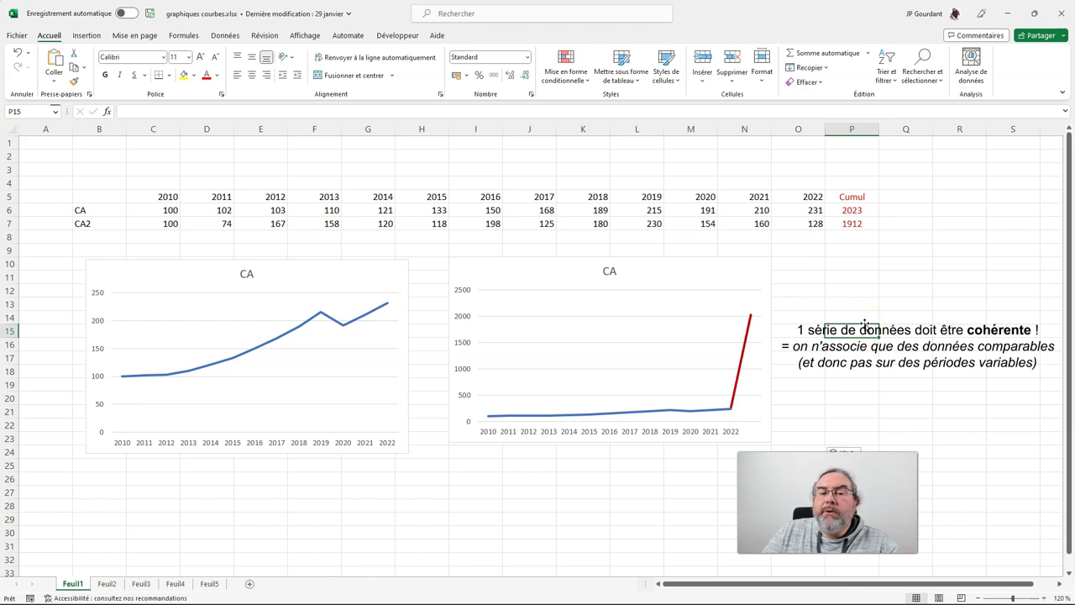
click(858, 183)
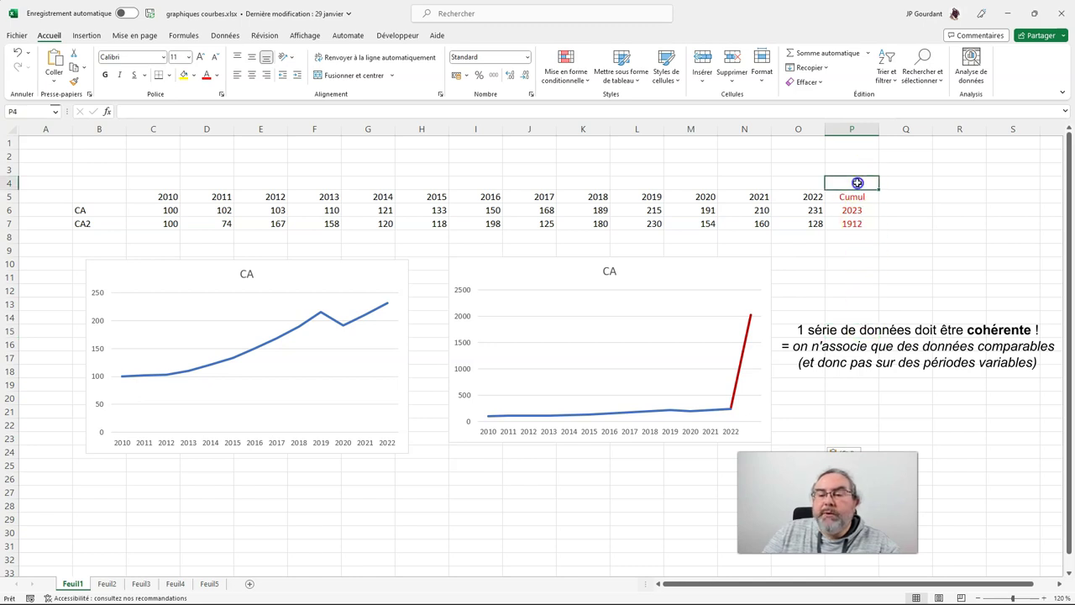
drag(858, 182, 857, 225)
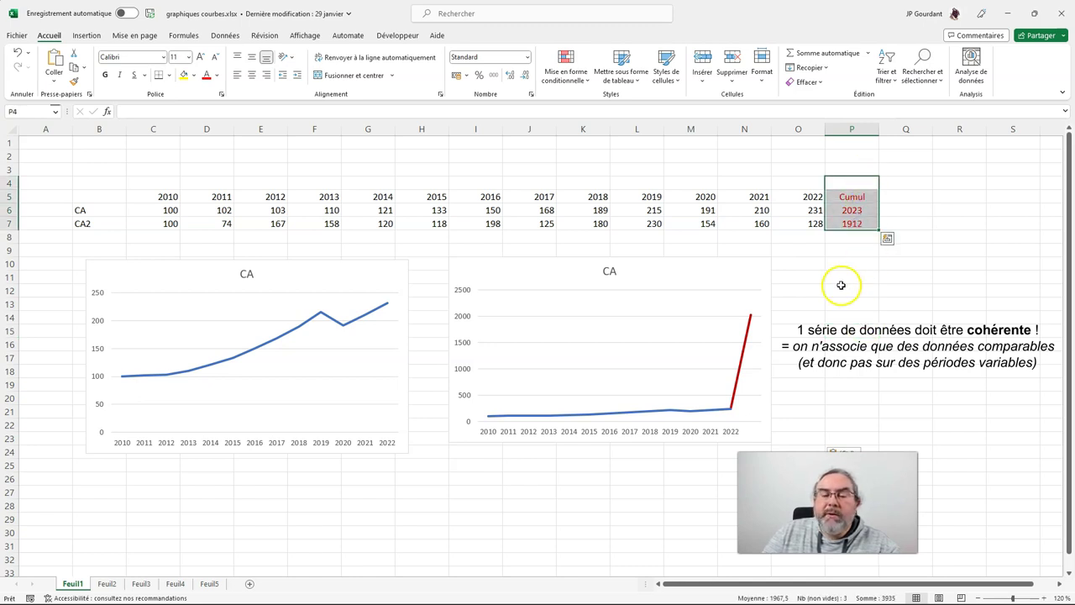
click(747, 335)
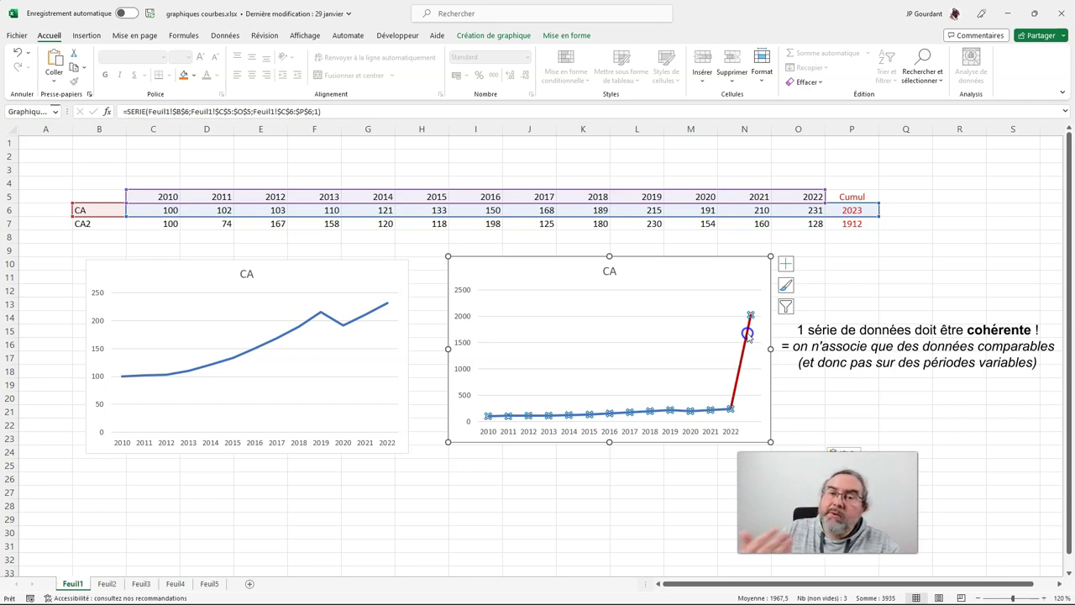
key(ctrl+z)
click(521, 354)
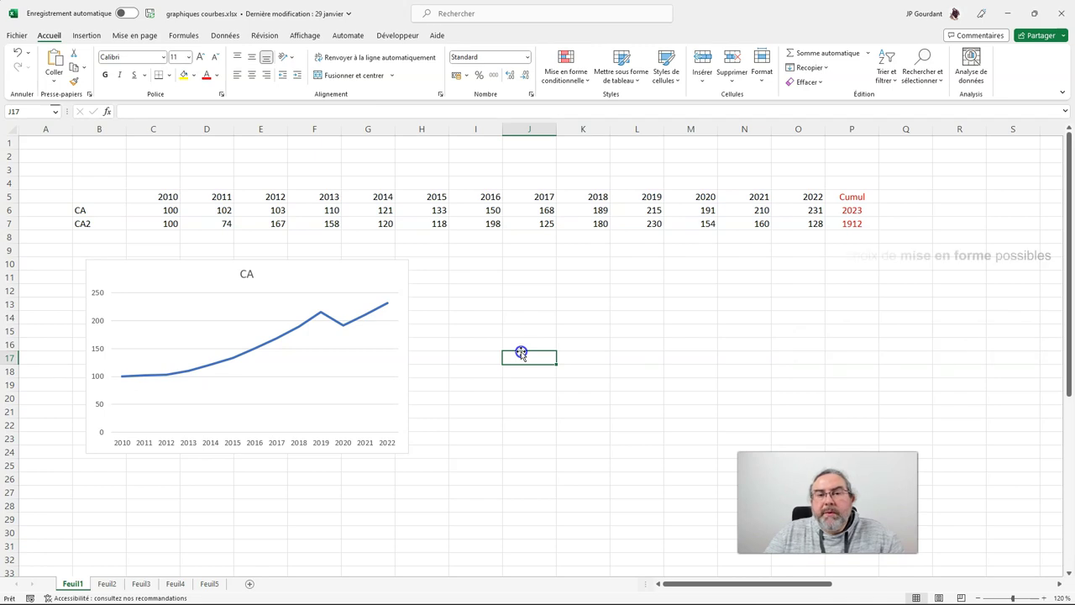
Apply grey-gradient labelled-marker, dark-background and solid-blue drop-line styles from Création de graphique.
click(390, 274)
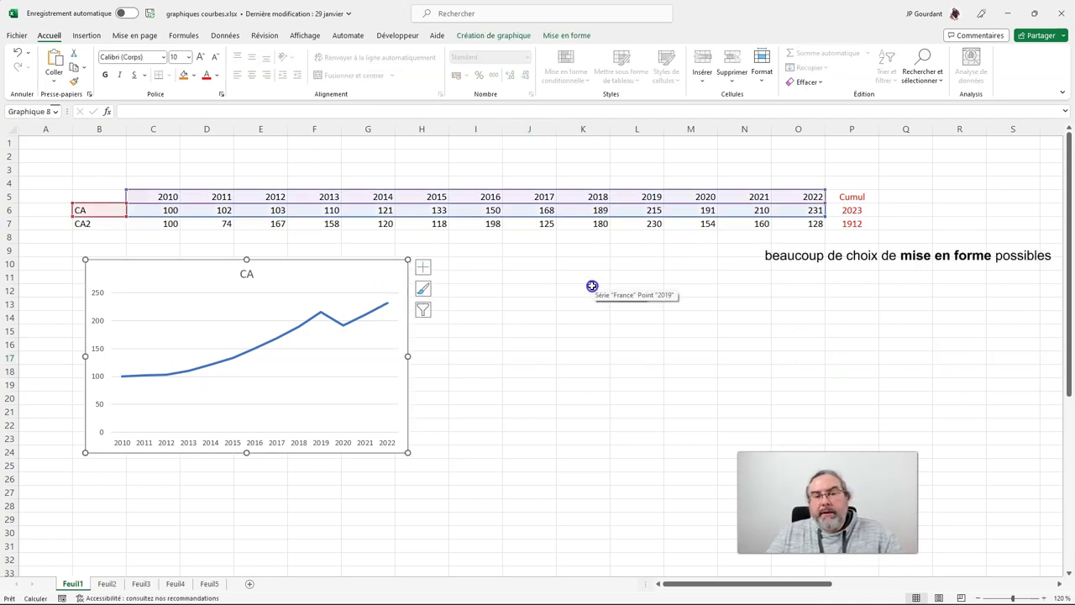
click(492, 35)
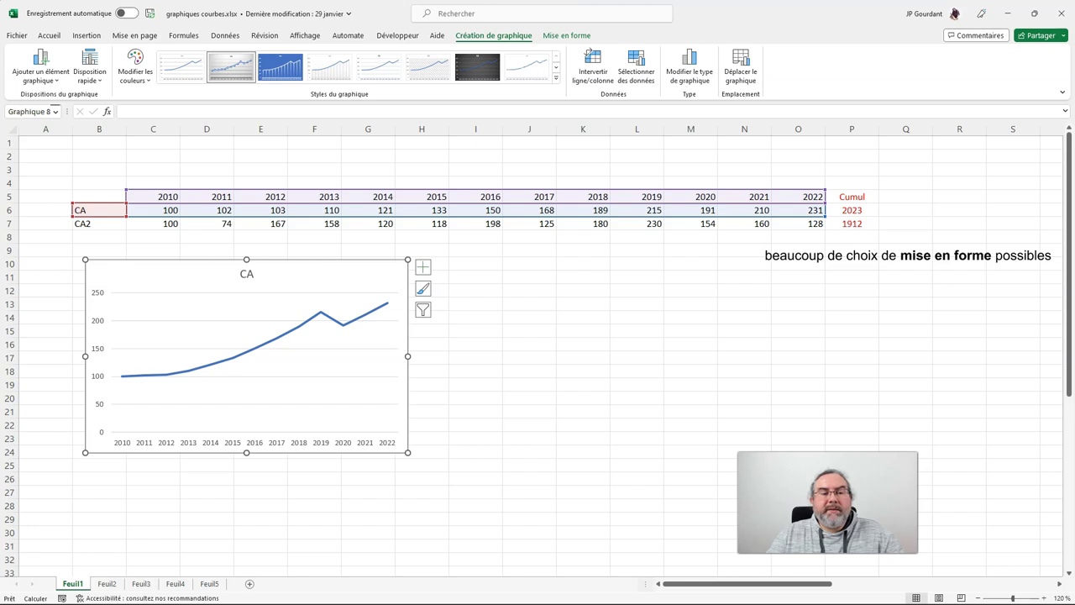
click(231, 66)
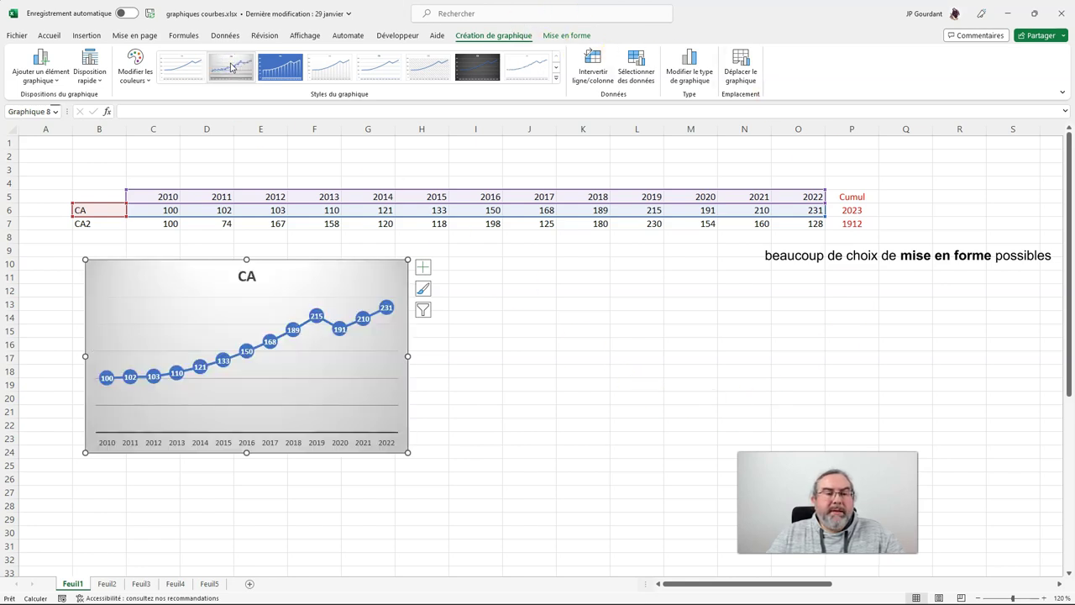
click(488, 70)
click(331, 66)
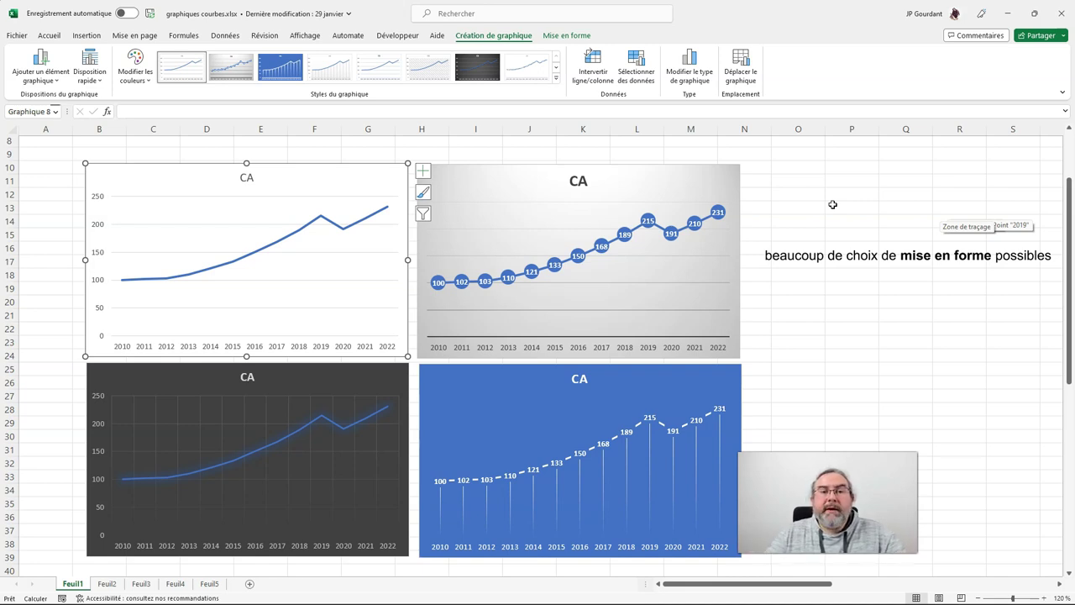
click(827, 238)
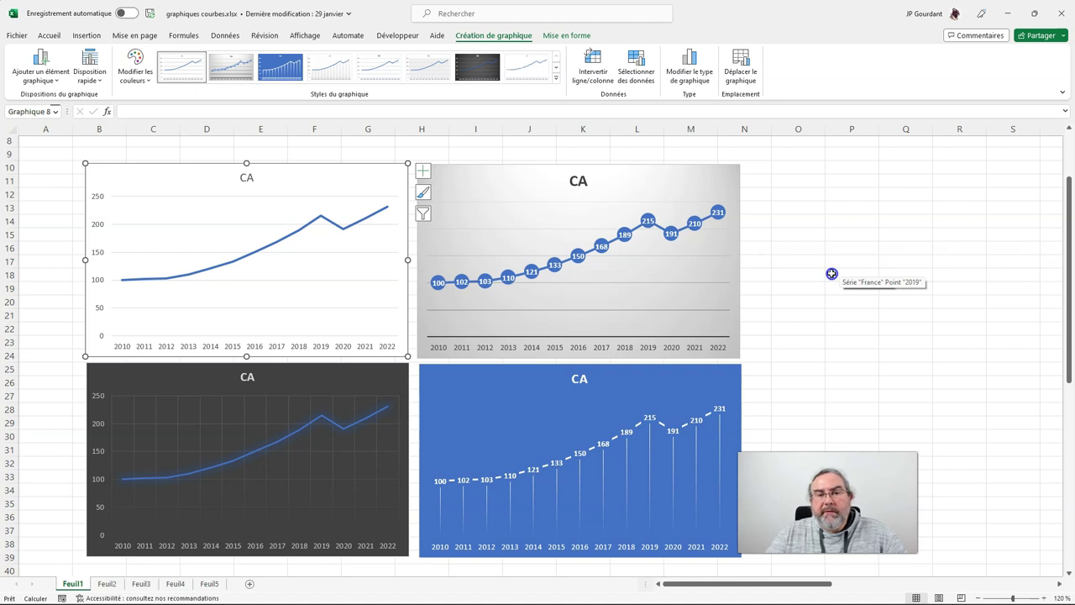
click(375, 216)
Review formatting options for the CA series, the plot area fill and the line colour.
right_click(375, 216)
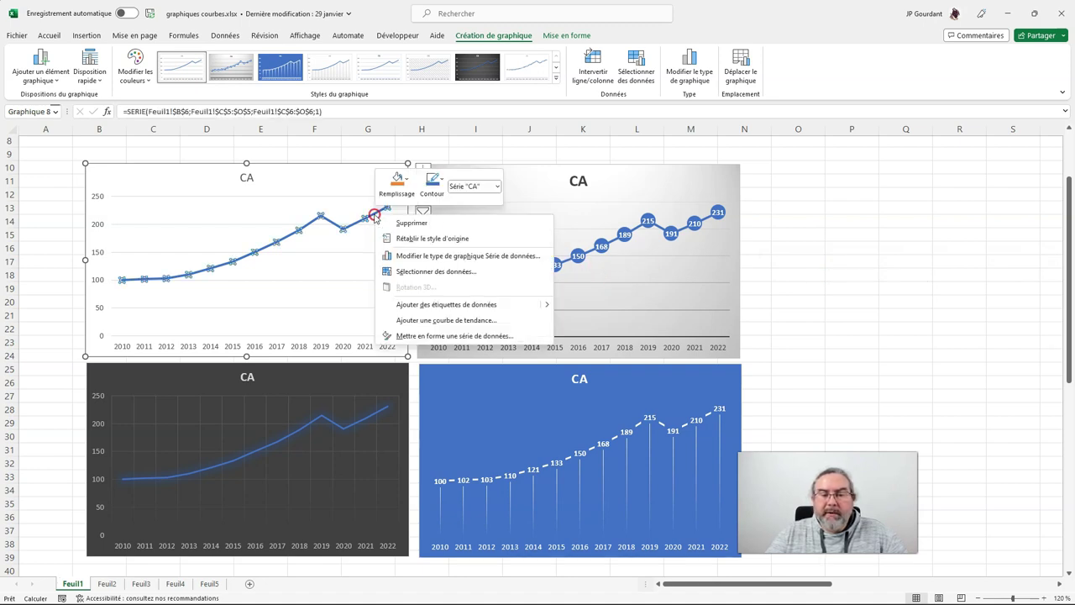
click(440, 336)
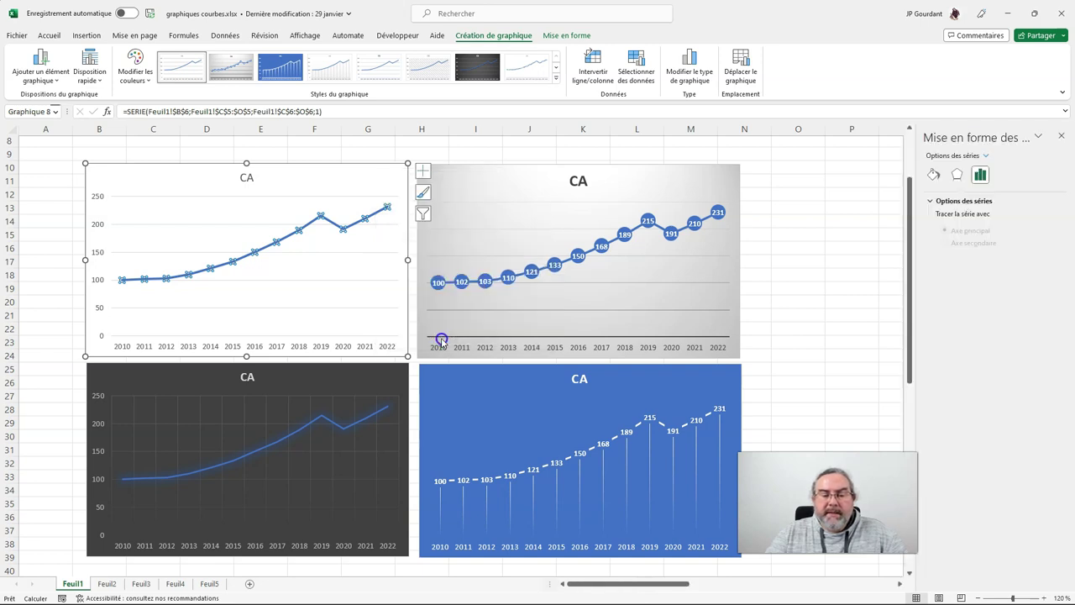
click(361, 206)
click(935, 177)
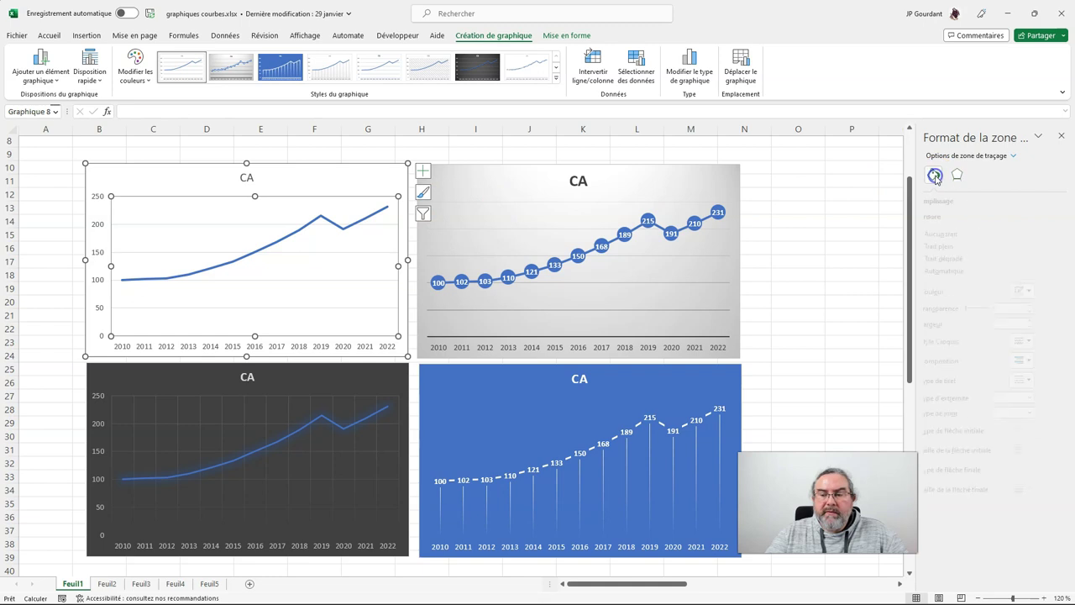
click(359, 227)
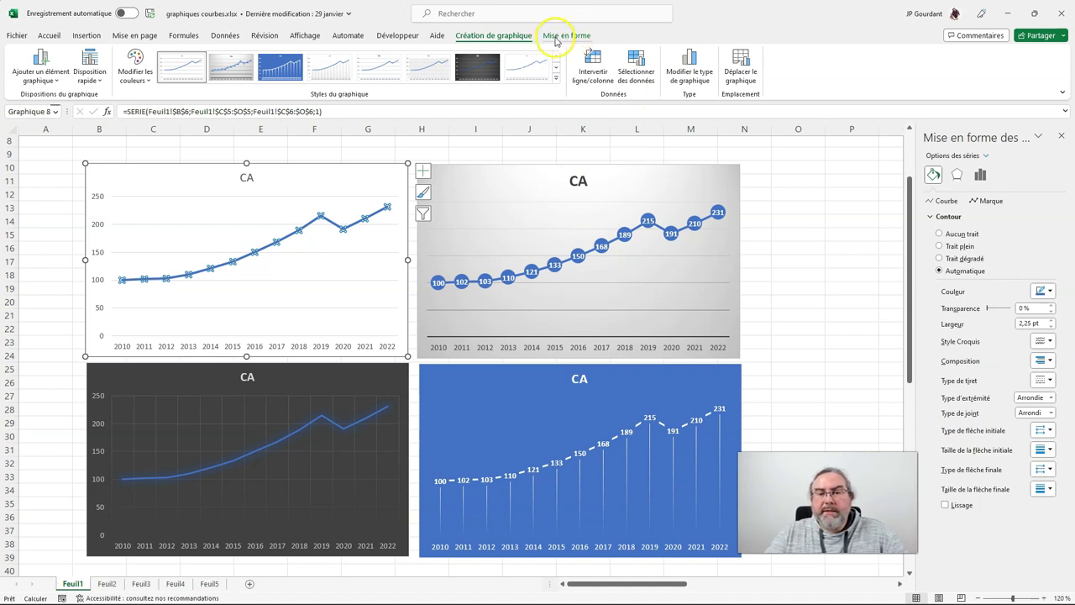
click(554, 39)
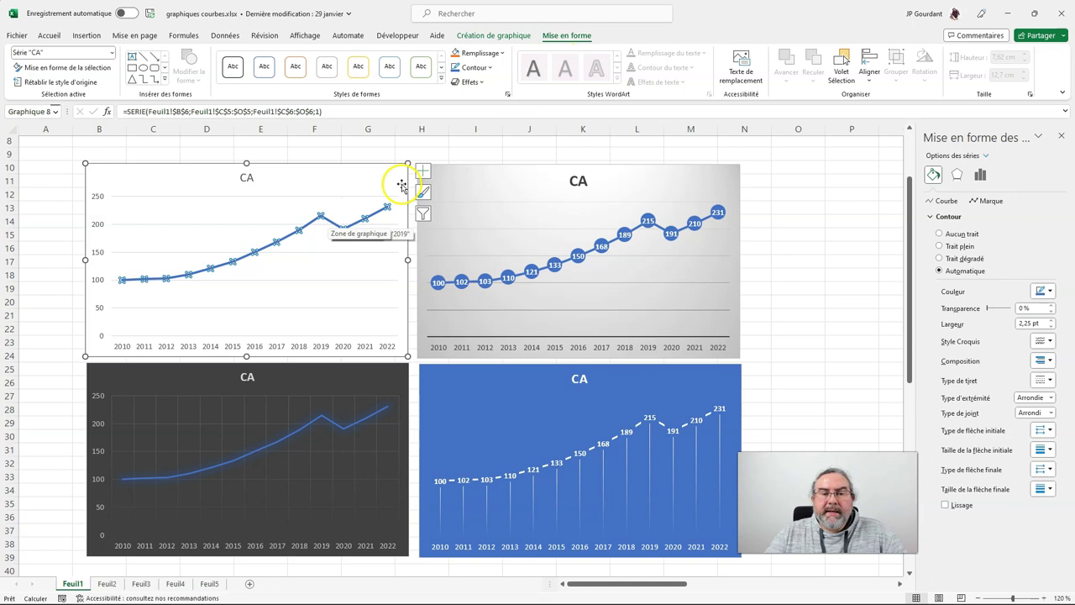
click(493, 71)
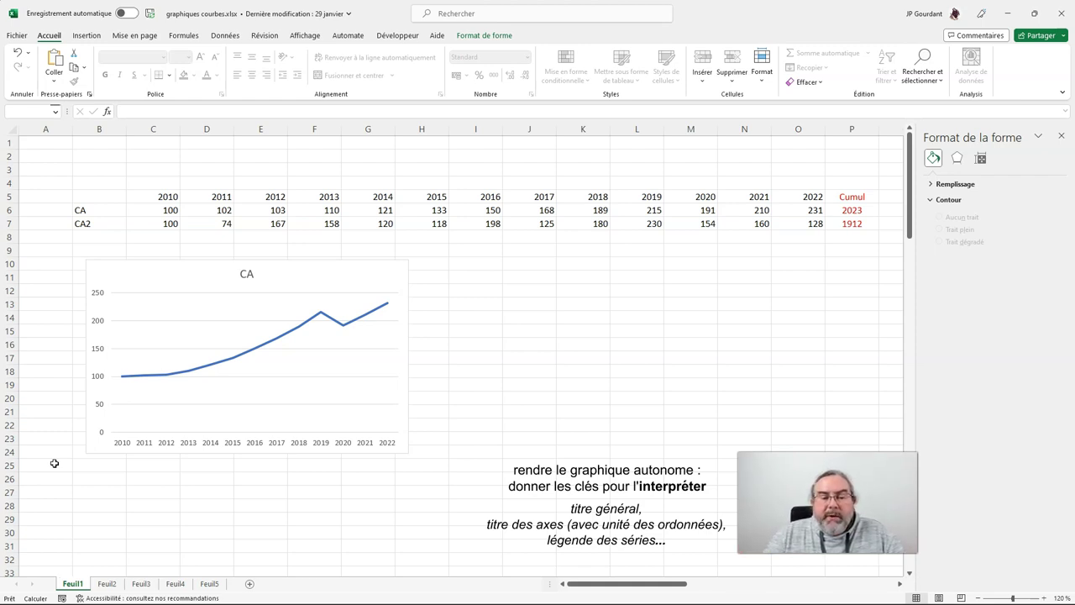
Check the CA chart's shown elements, then open Ajouter un élément graphique > Titres des axes.
click(382, 270)
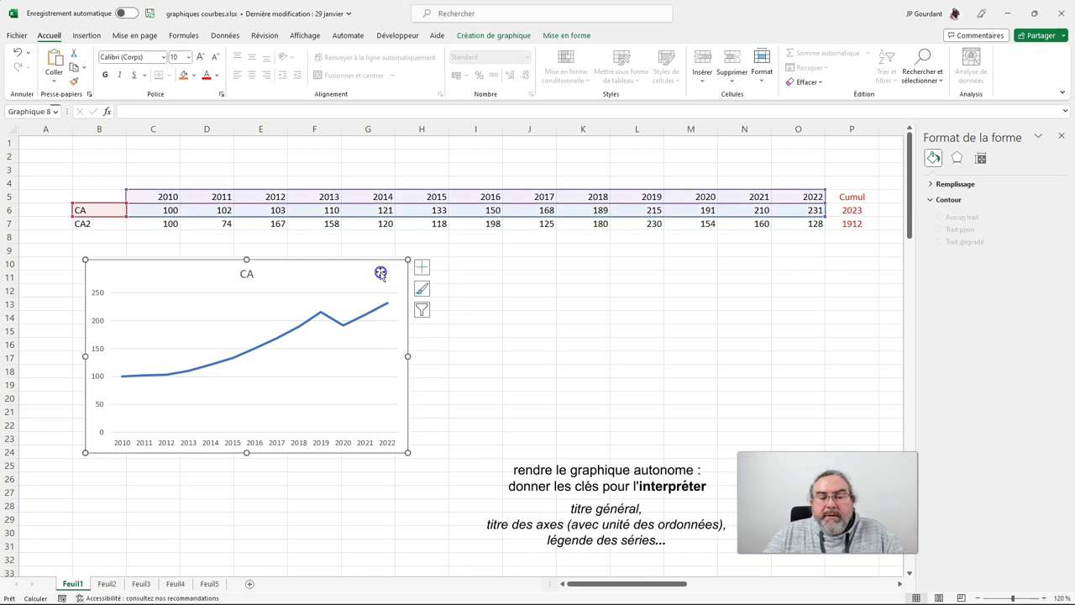
click(424, 267)
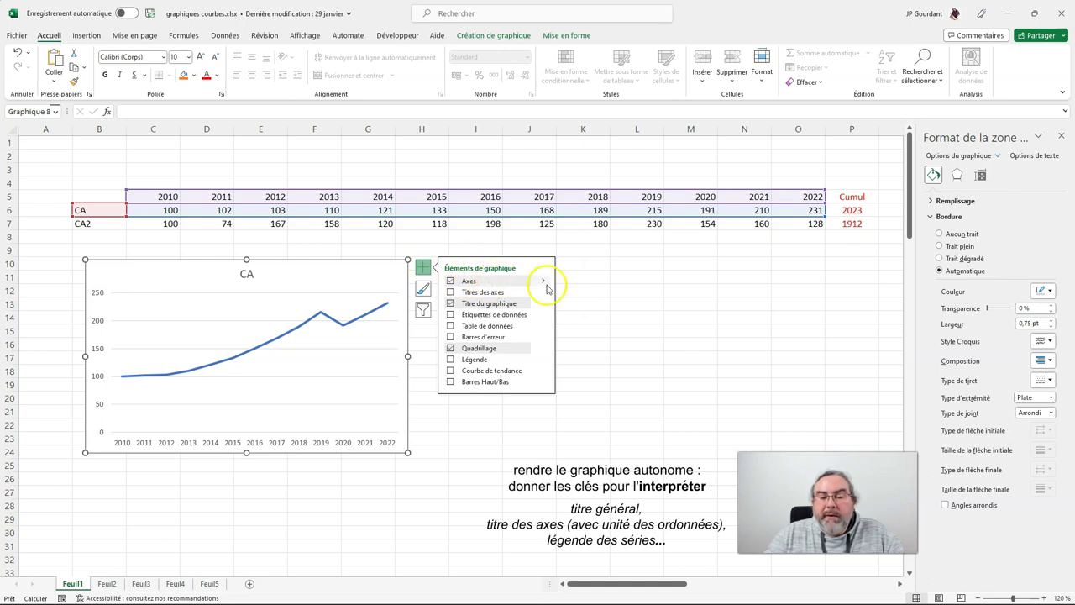
mouse_move(544, 283)
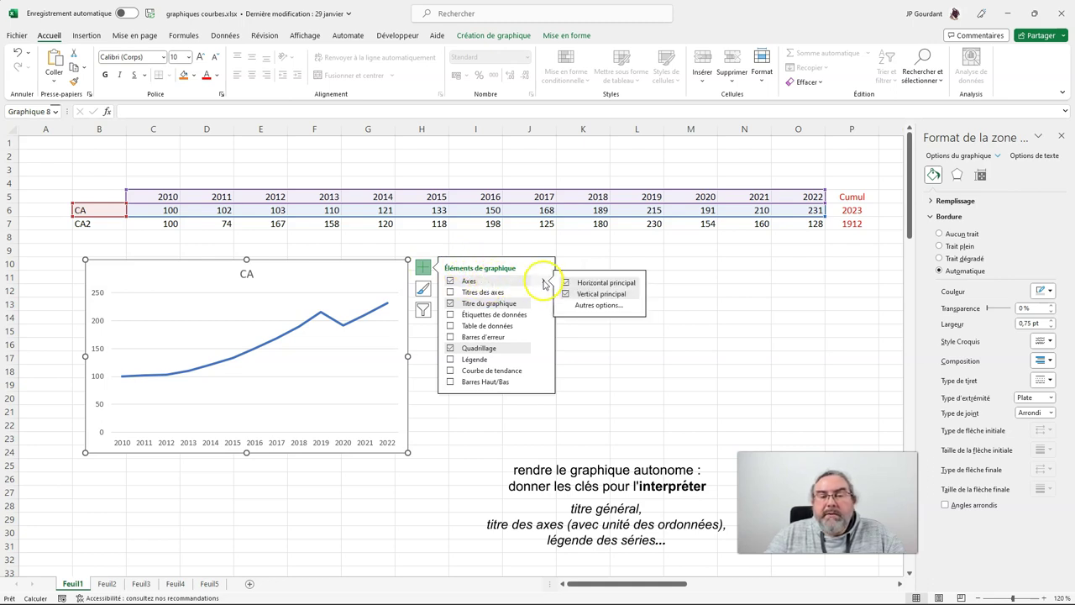
click(503, 37)
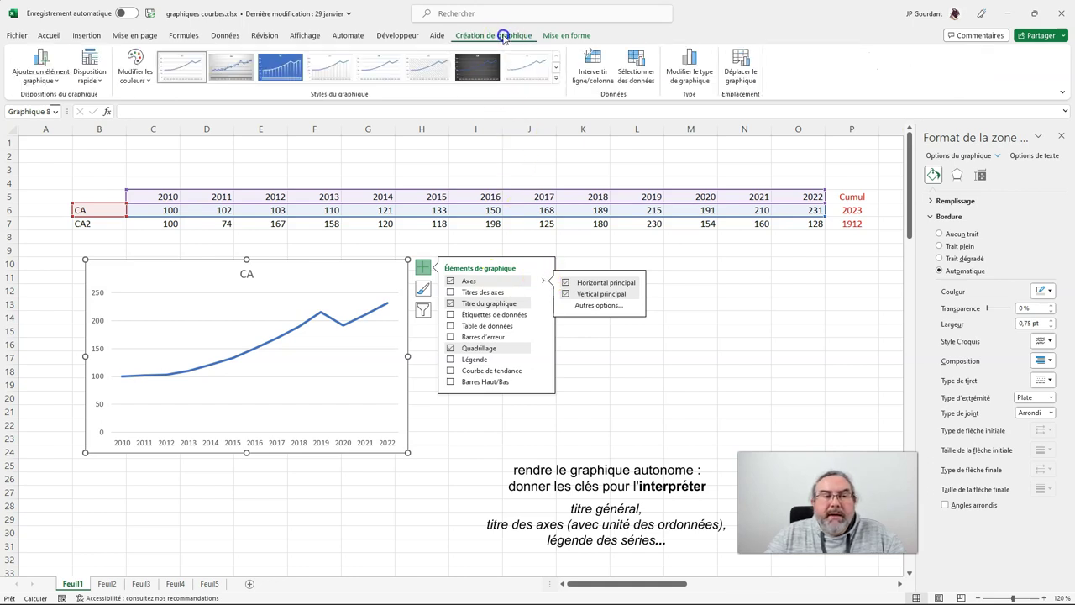
click(40, 76)
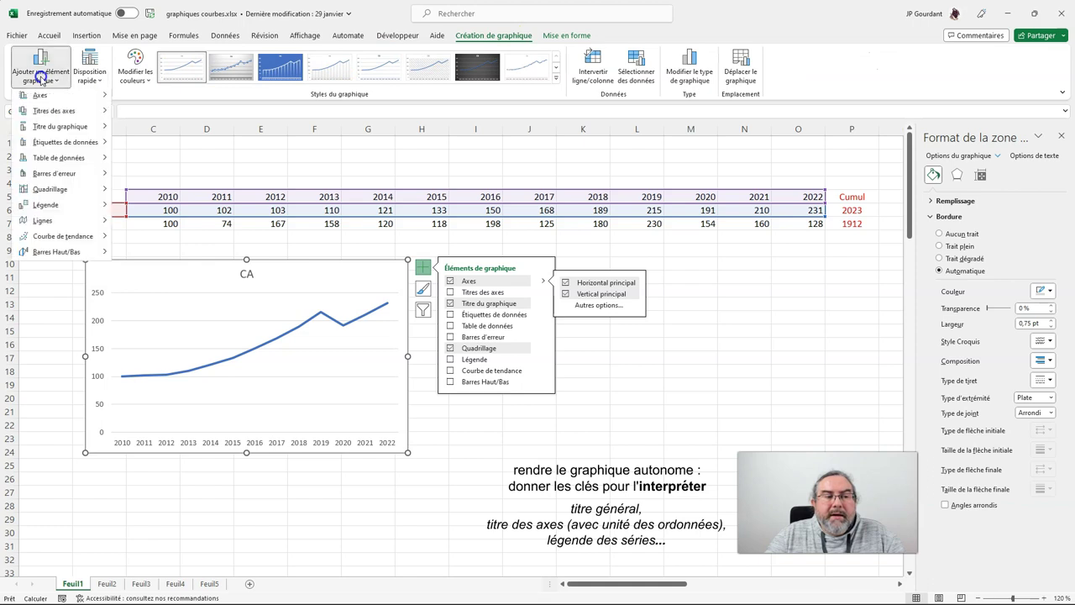
mouse_move(55, 113)
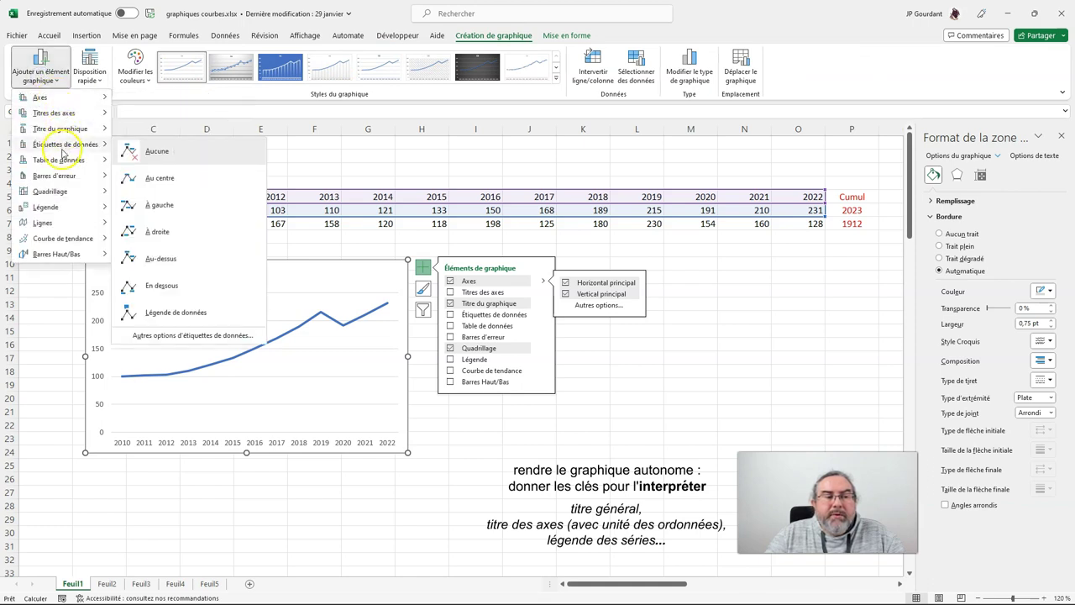
mouse_move(61, 163)
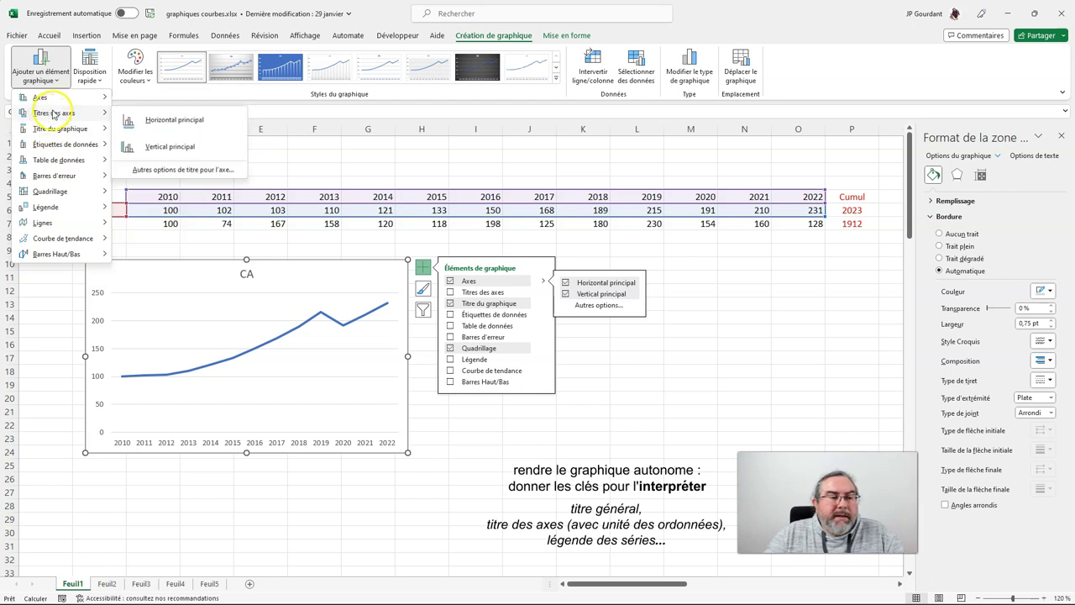
Add a vertical axis title reading CA (M€).
click(128, 146)
triple_click(102, 361)
text(CA (M€))
click(96, 413)
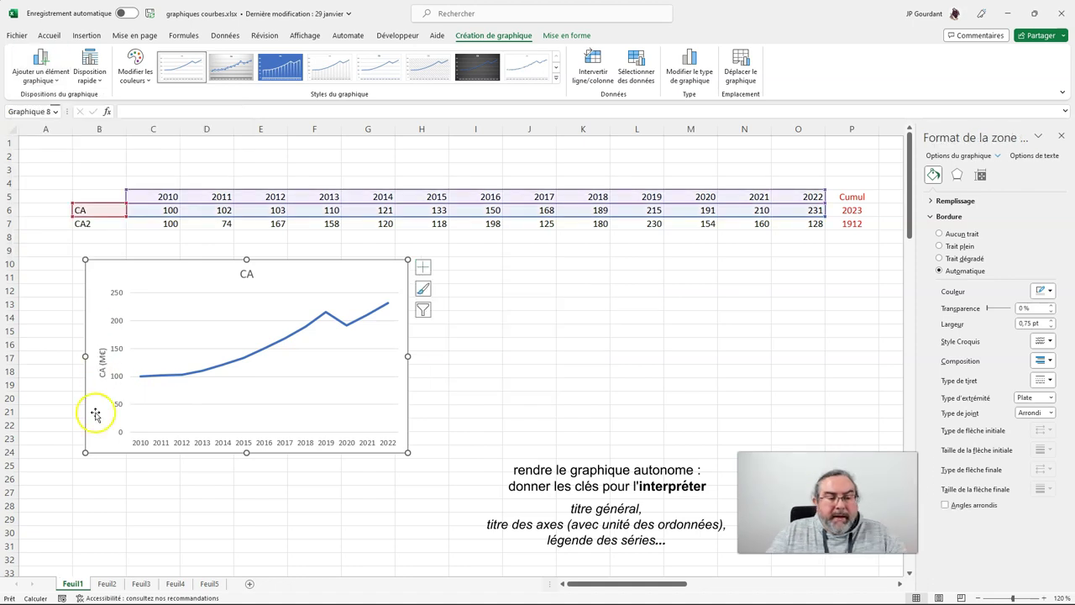
Change the chart title to 'Evolution du CA de l'entreprise 2010-2022'.
click(242, 273)
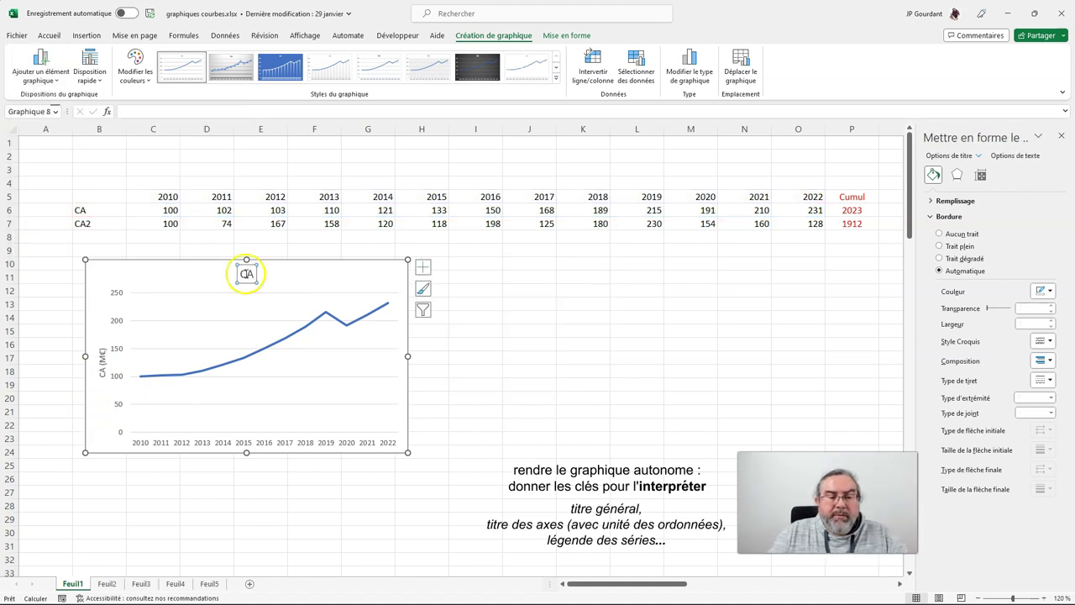
click(241, 274)
text(Evolution du)
key(End)
text(de l'entreprise 2010-2022)
click(521, 354)
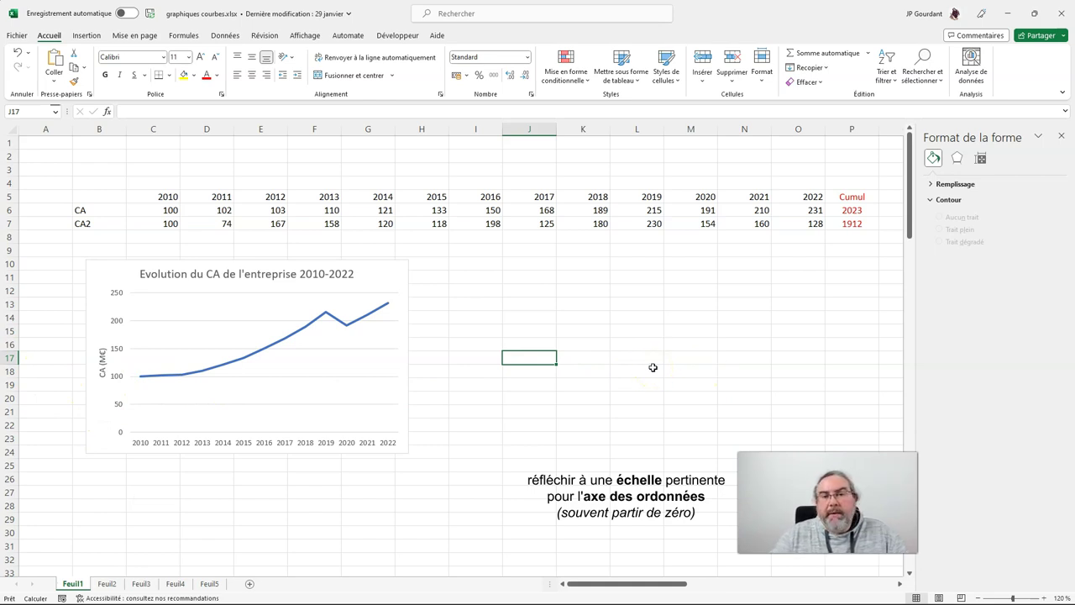
Ctrl-drag the titled CA chart to place a duplicate on the right.
drag(653, 368, 653, 367)
click(269, 533)
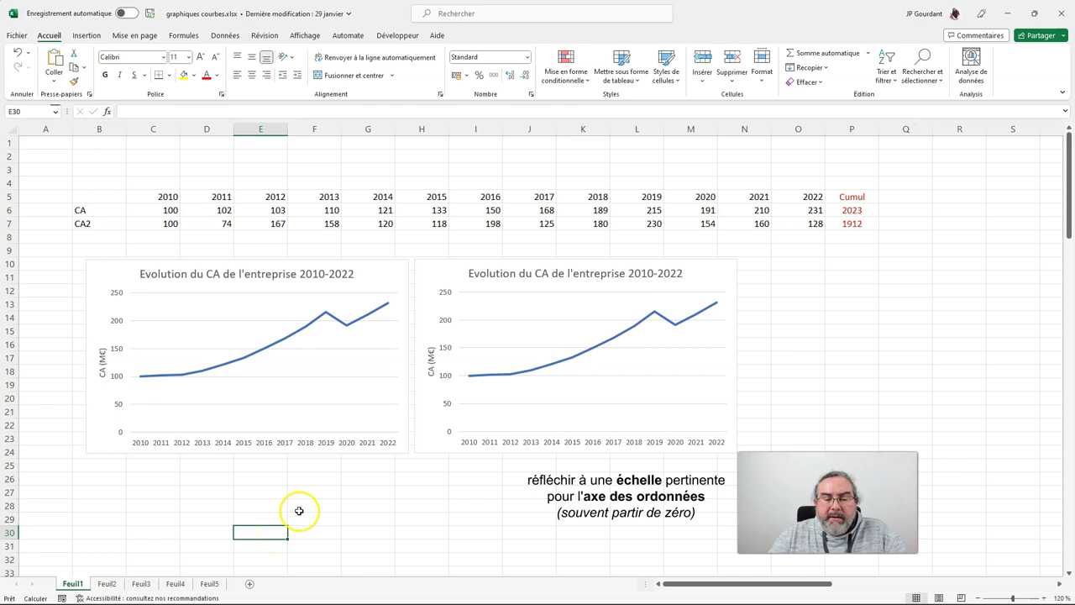
click(352, 505)
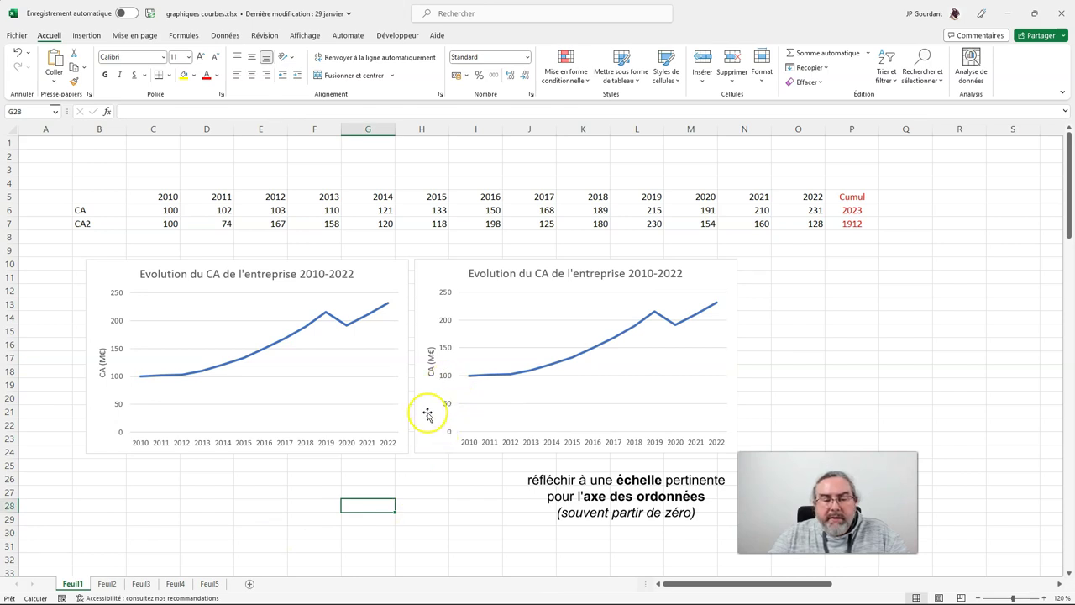
Select the copy's titles and axes, then bring up actions for its vertical value axis.
click(426, 411)
click(432, 363)
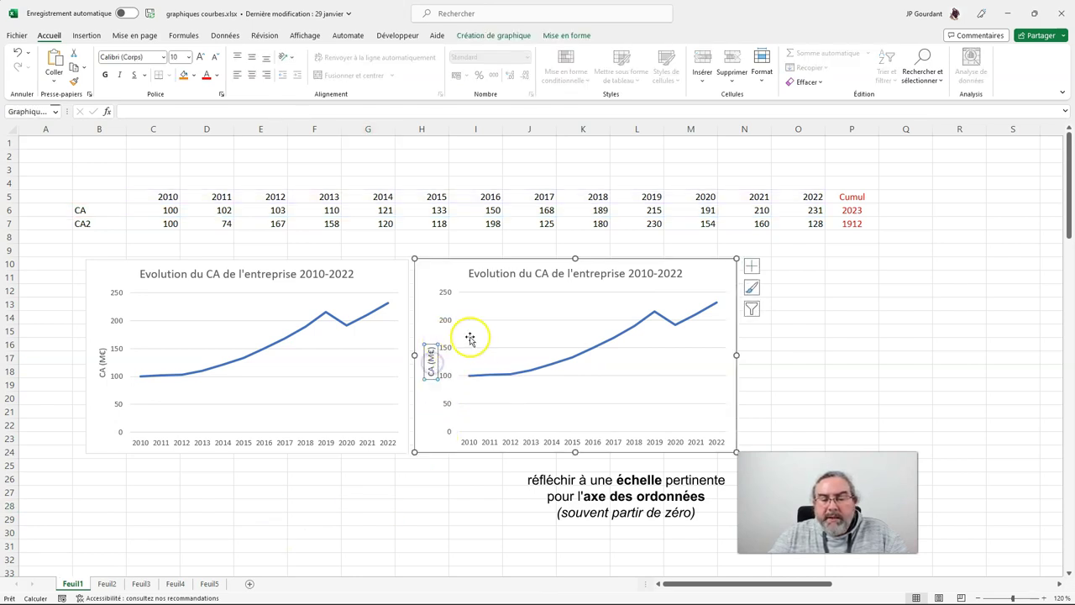
click(492, 273)
click(572, 447)
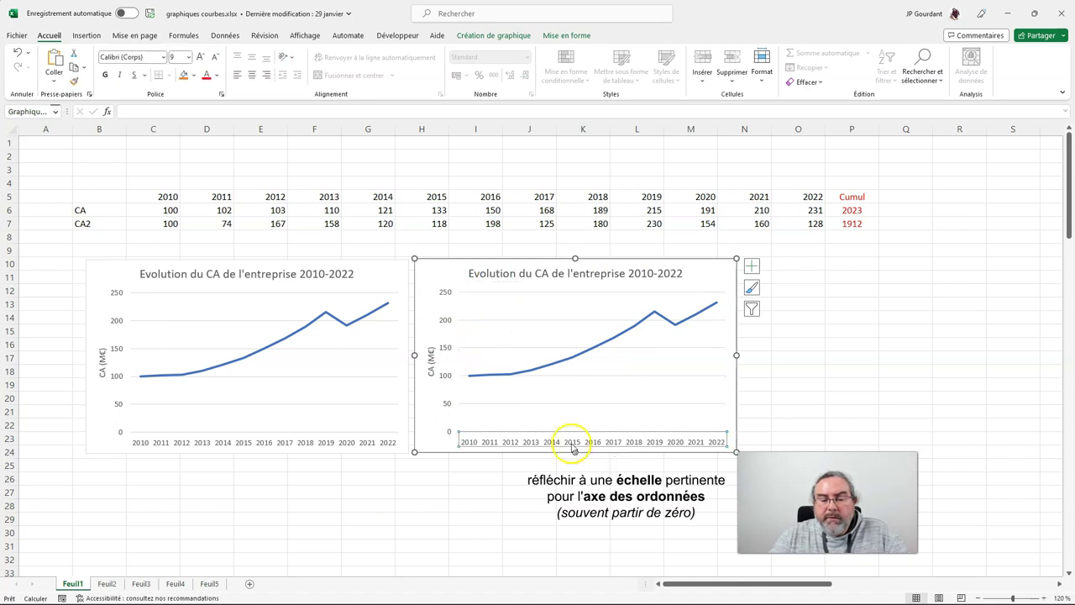
click(447, 404)
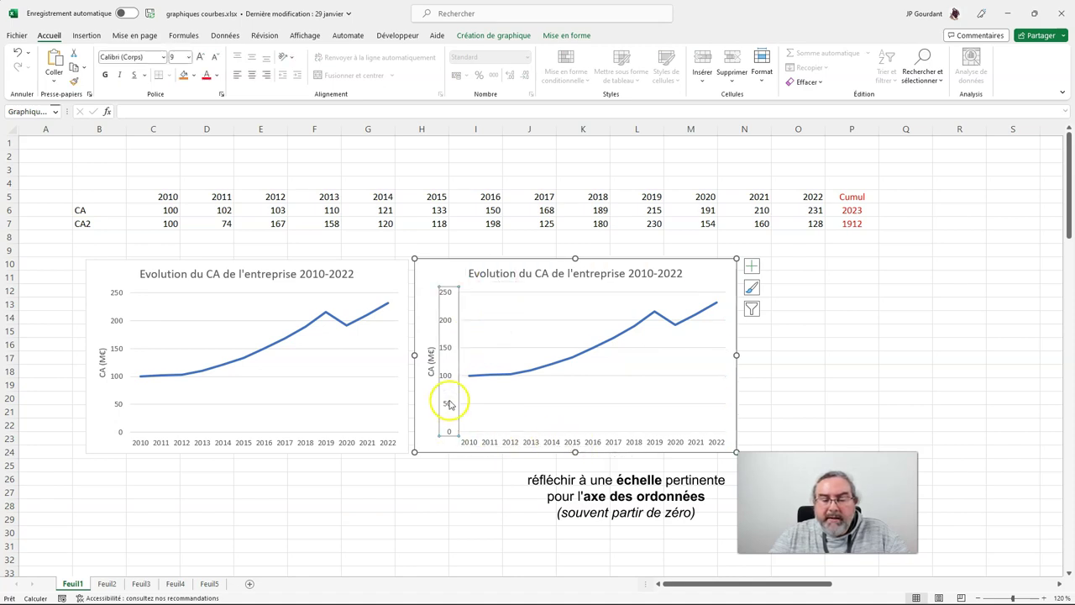
right_click(448, 404)
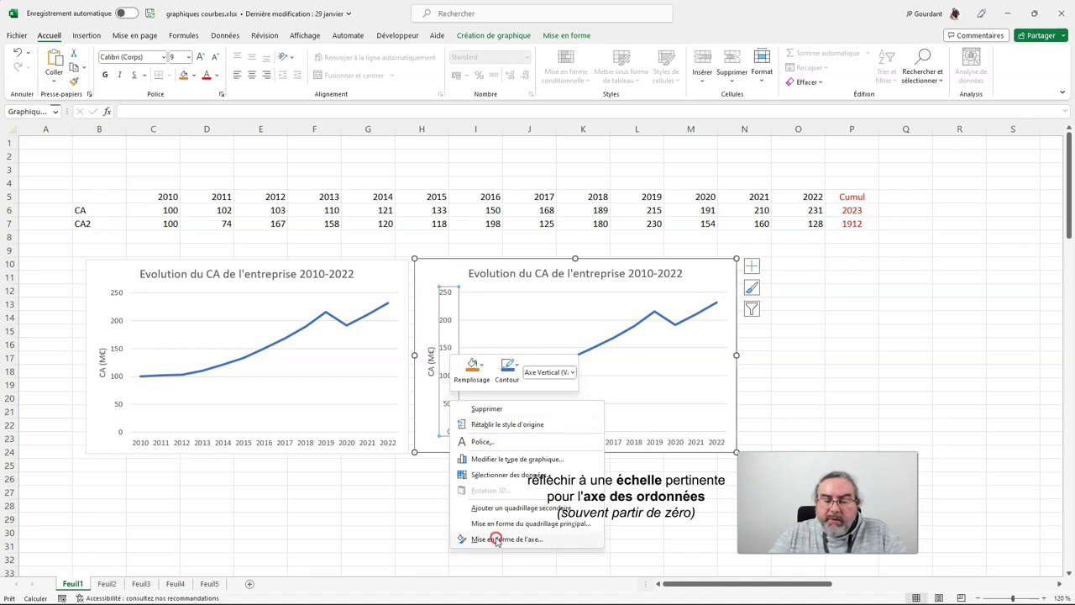
Set the copied chart's vertical axis minimum to 90 in Format de l'axe.
click(496, 539)
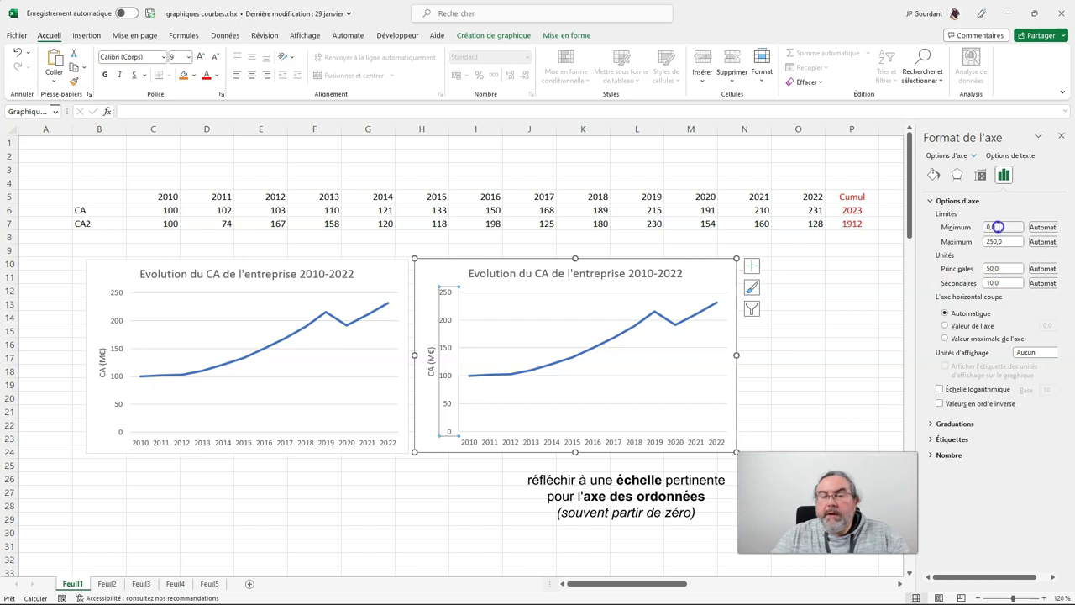
click(998, 227)
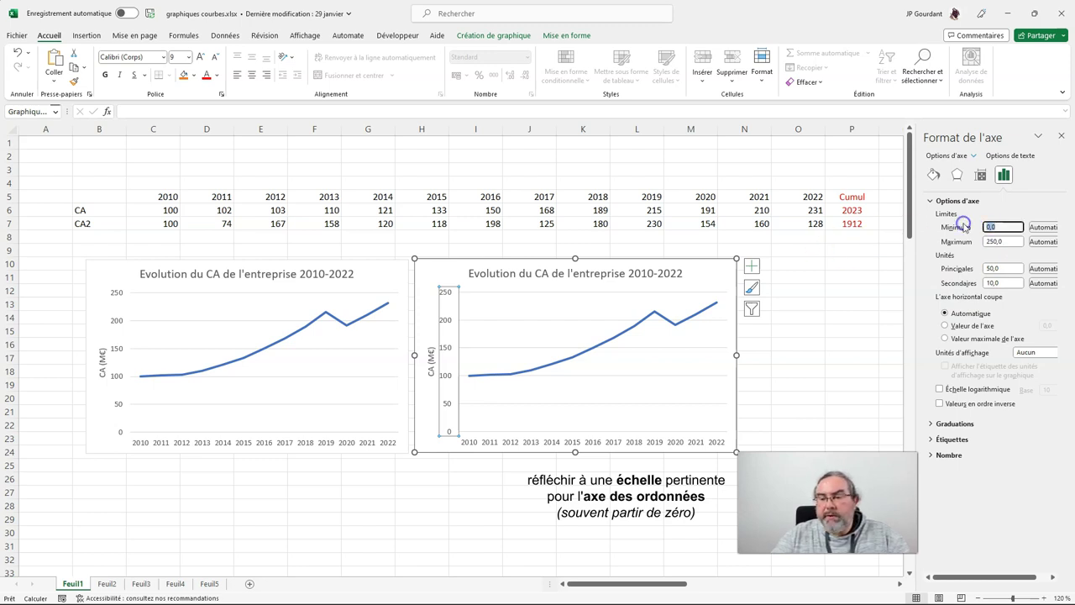
text(90)
key(Return)
click(368, 491)
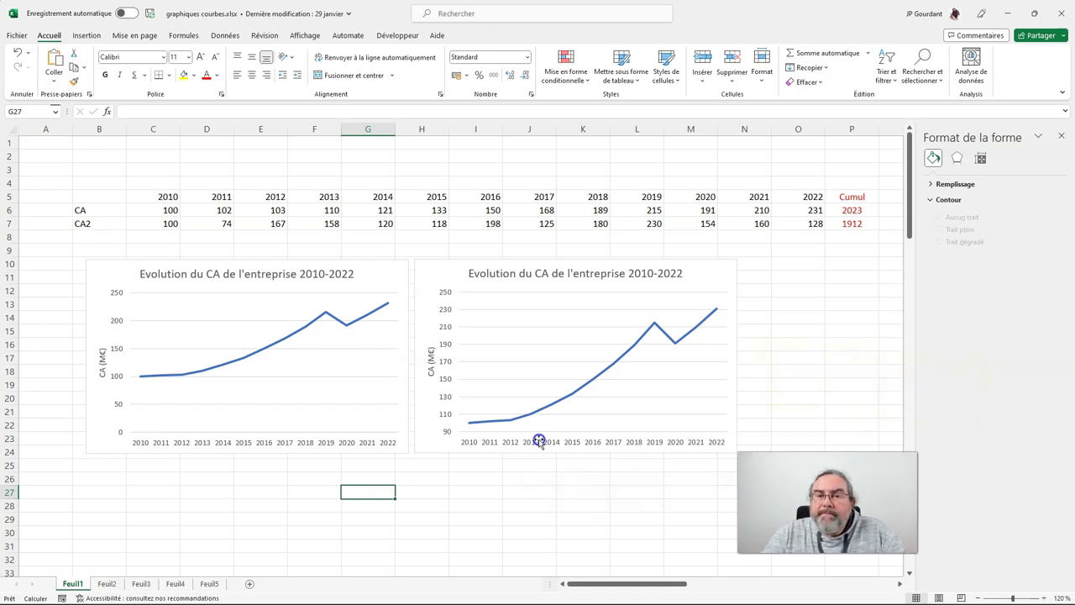
Reset the copied chart's vertical axis minimum to automatic so it runs 0 to 250.
click(539, 443)
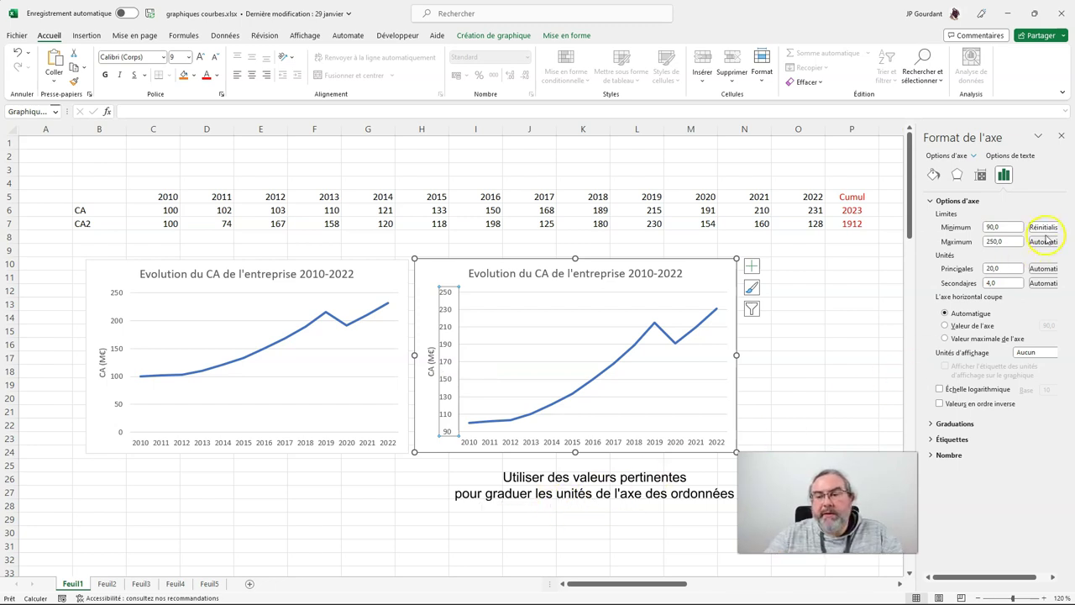
click(1045, 228)
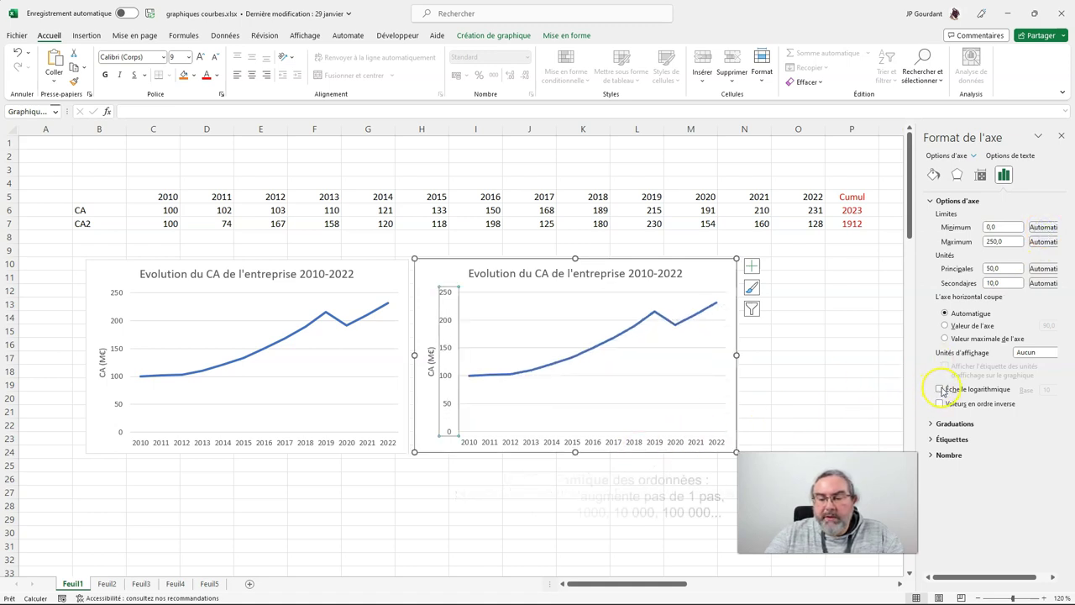
Switch the copy's vertical axis to a base-10 logarithmic scale graduated 1 to 1000.
click(941, 390)
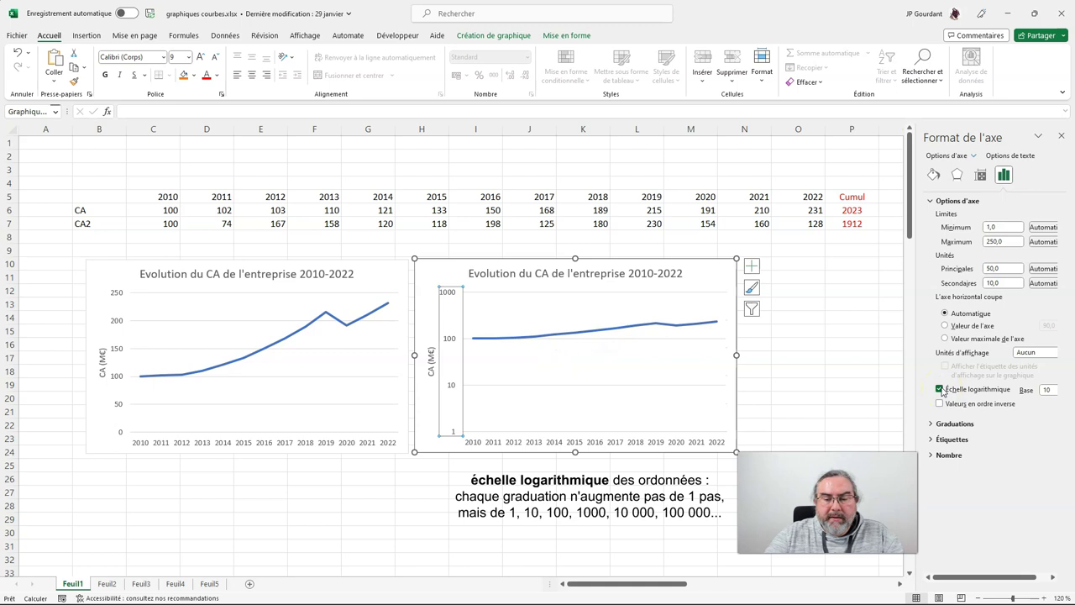